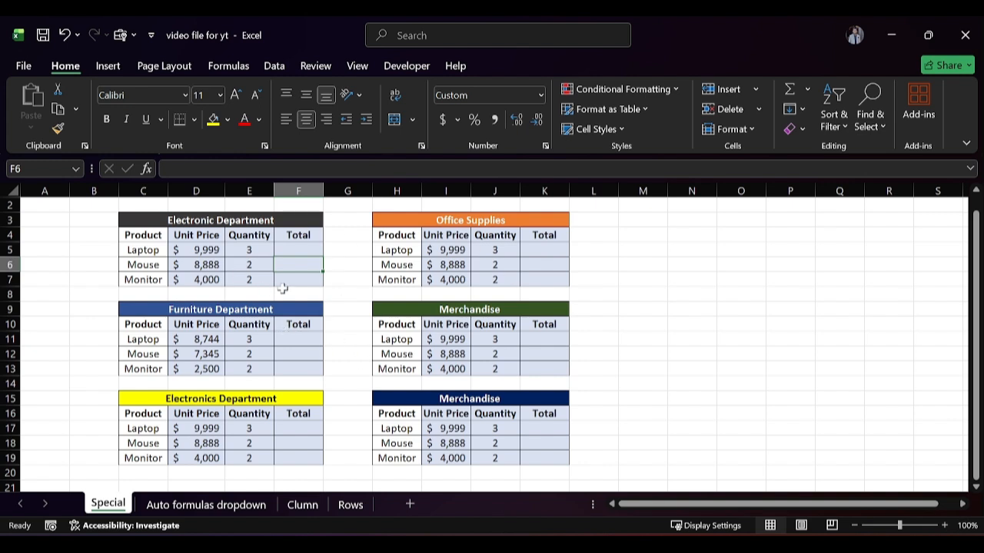
Calculate the Electronic Department totals by entering =D5*E5 in F5 and filling the formula down to F7.
click(292, 248)
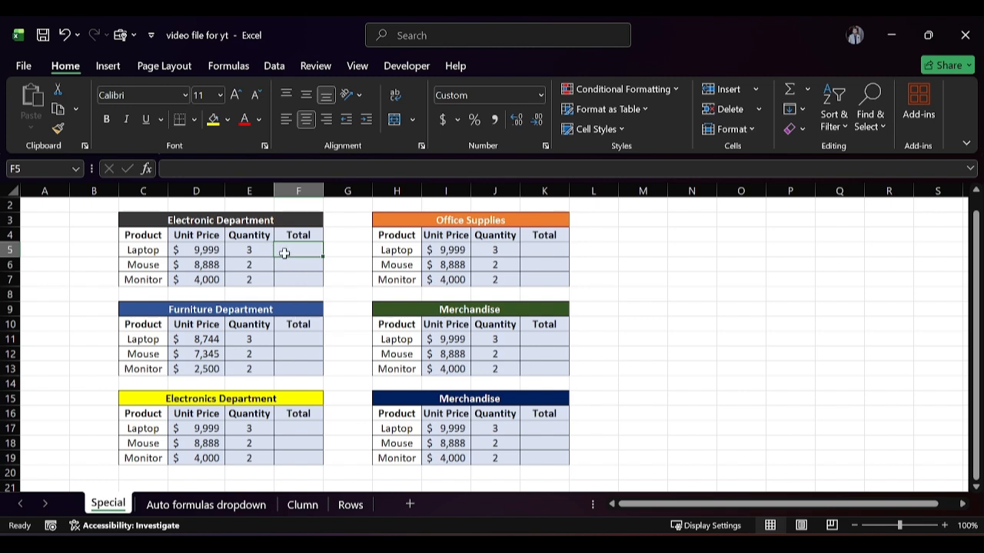
text(=)
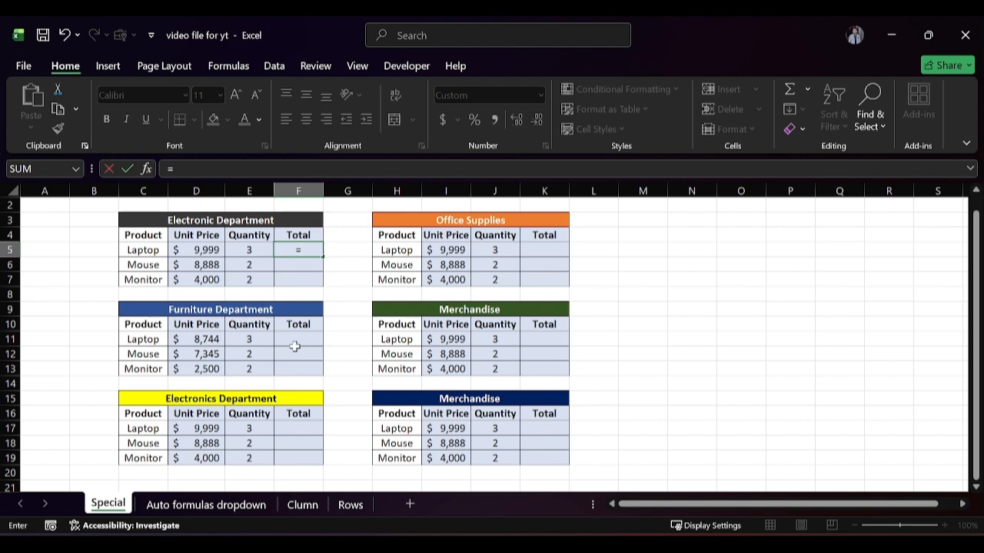
click(215, 250)
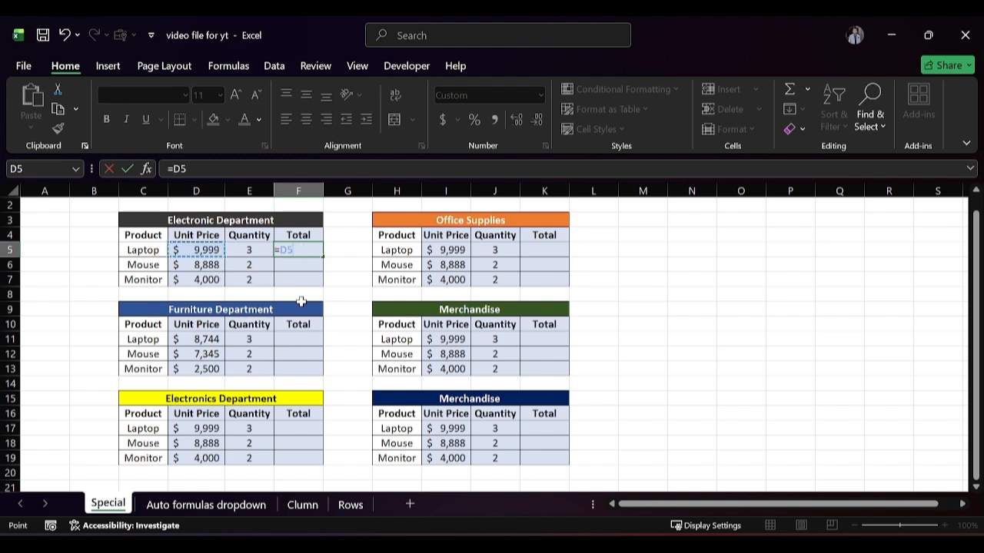
text(*)
click(250, 253)
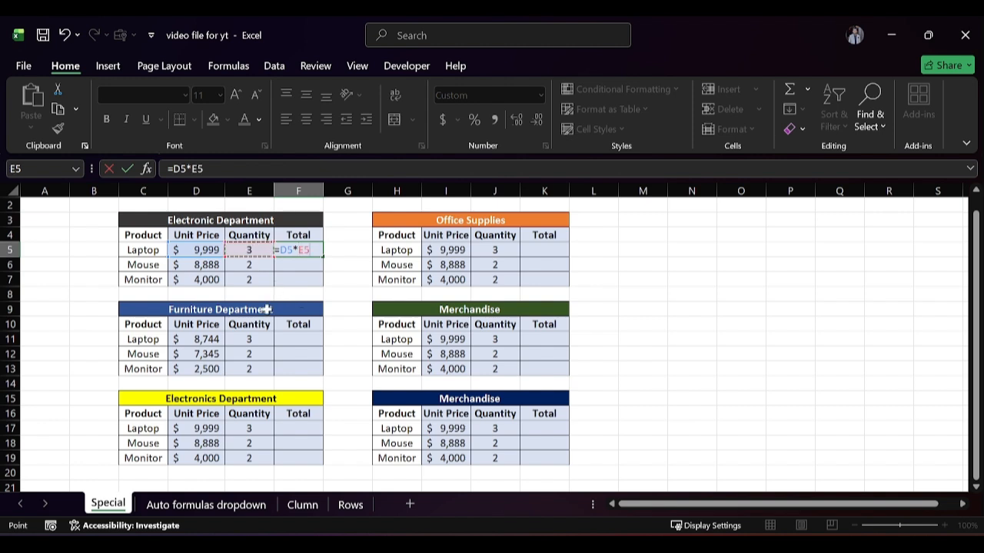
key(Return)
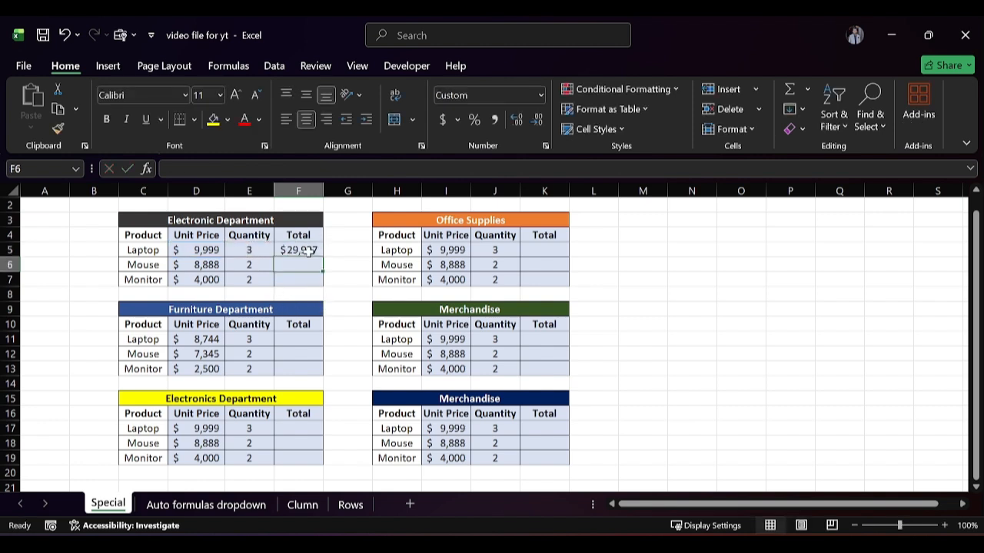
click(307, 254)
double_click(322, 258)
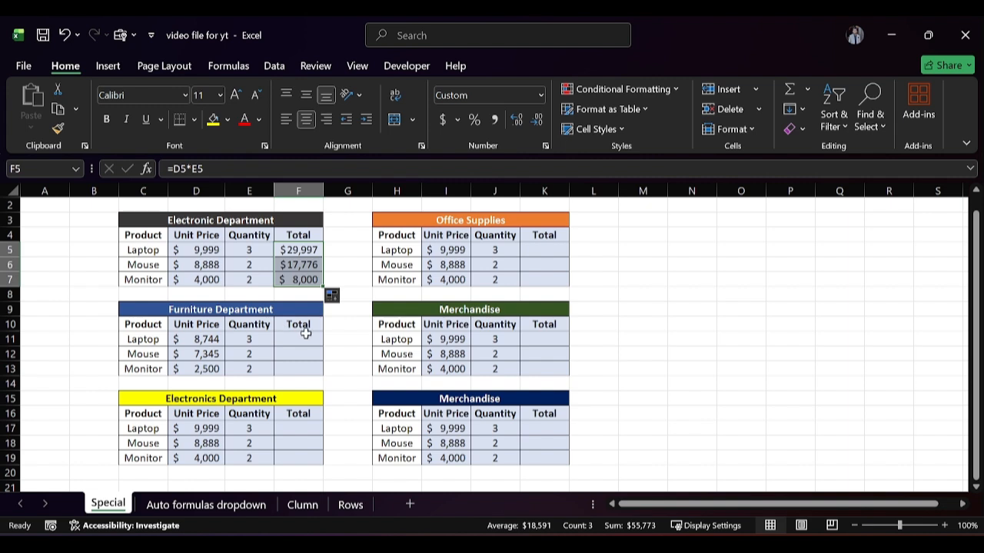
Use Go To Special to select the formula cells within the Electronic Department's Total column, F5:F7.
key(F5)
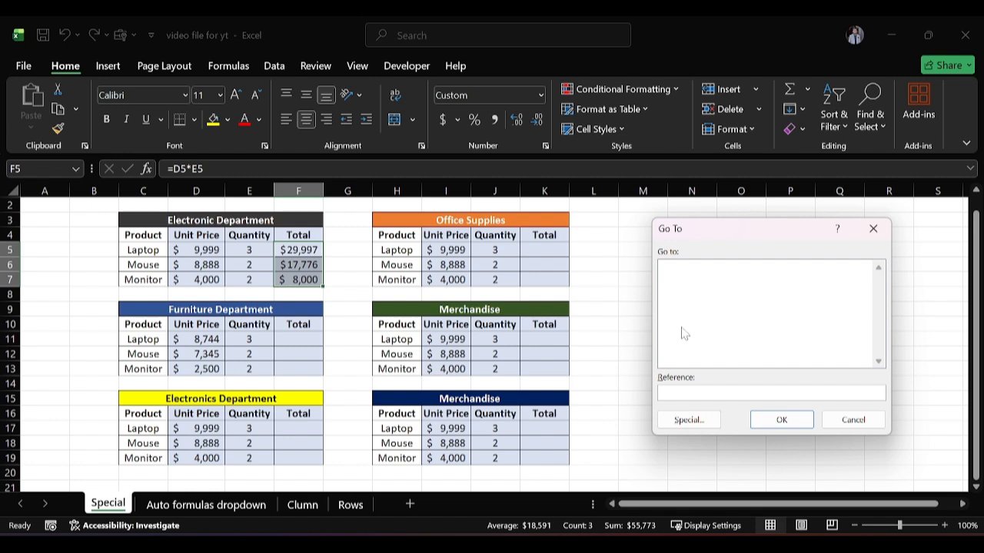
click(689, 420)
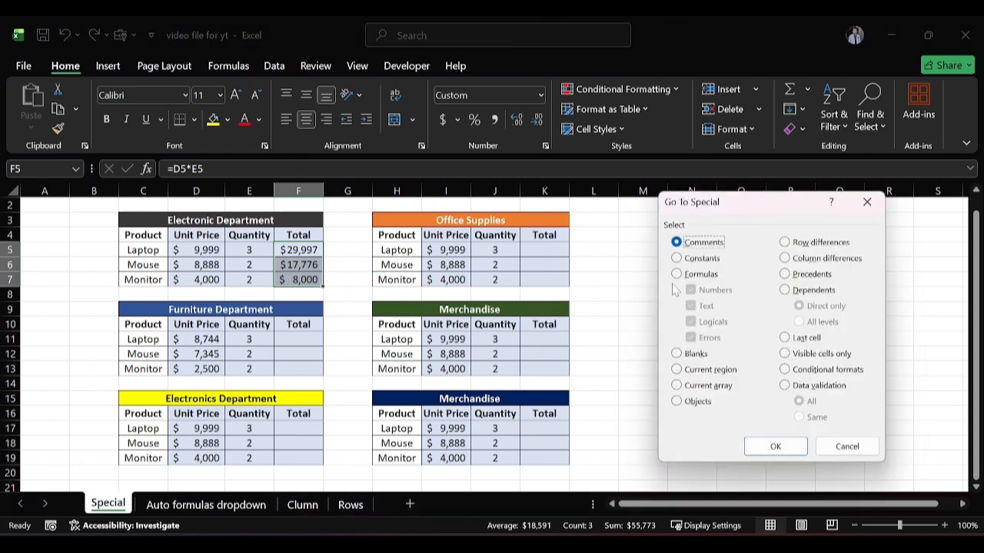
click(676, 275)
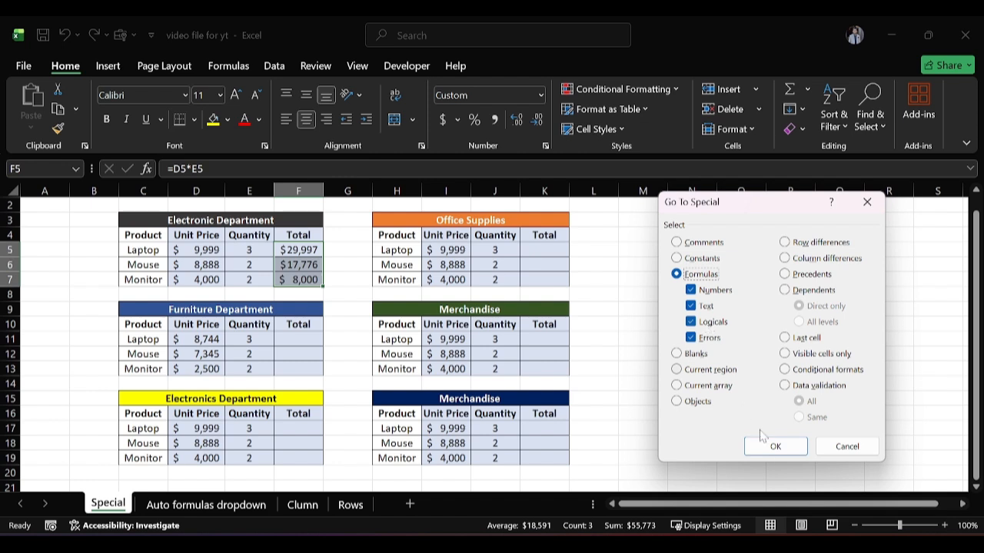
click(796, 454)
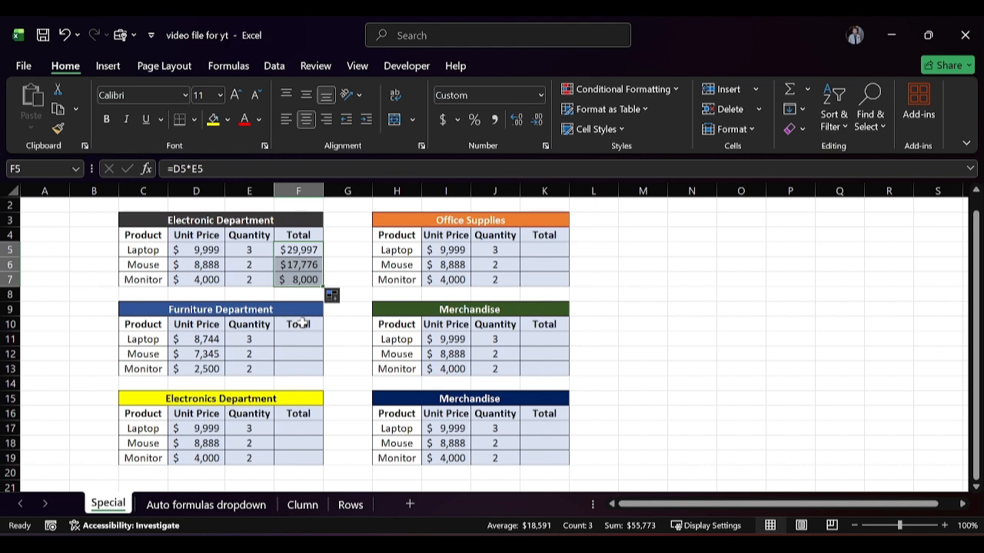
Copy the total formulas from F5:F7 into the Total columns of the Furniture Department and the yellow Electronics Department tables.
key(ctrl+c)
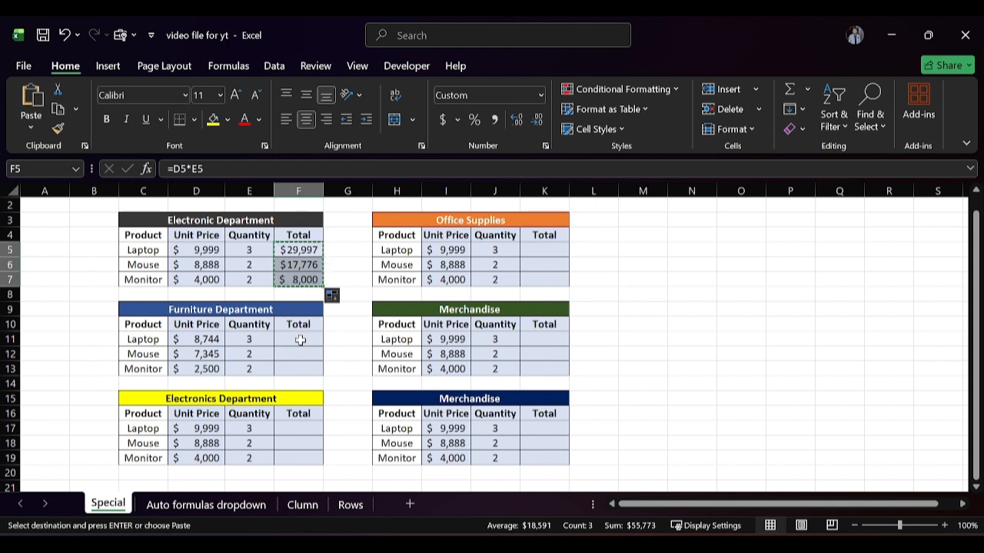
click(300, 339)
key(ctrl+v)
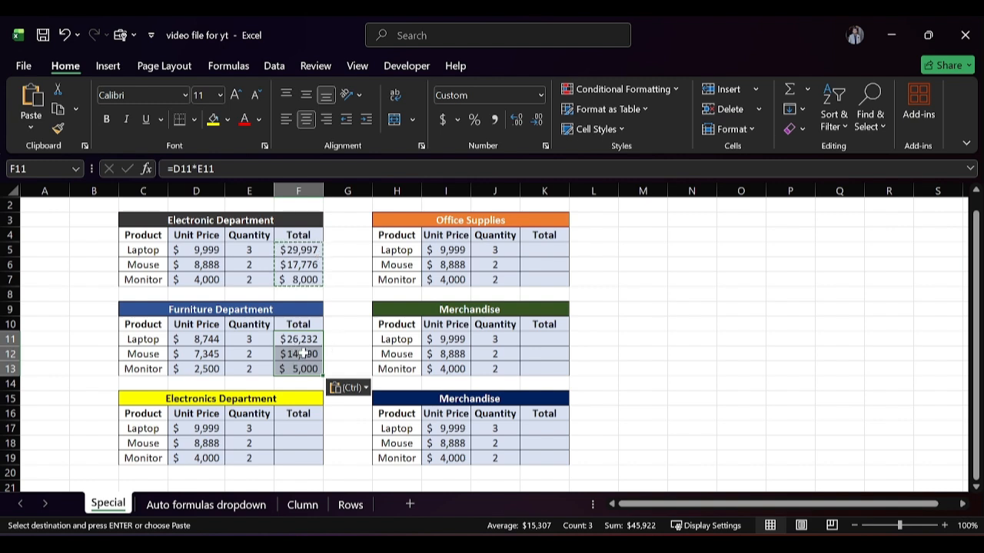
click(296, 427)
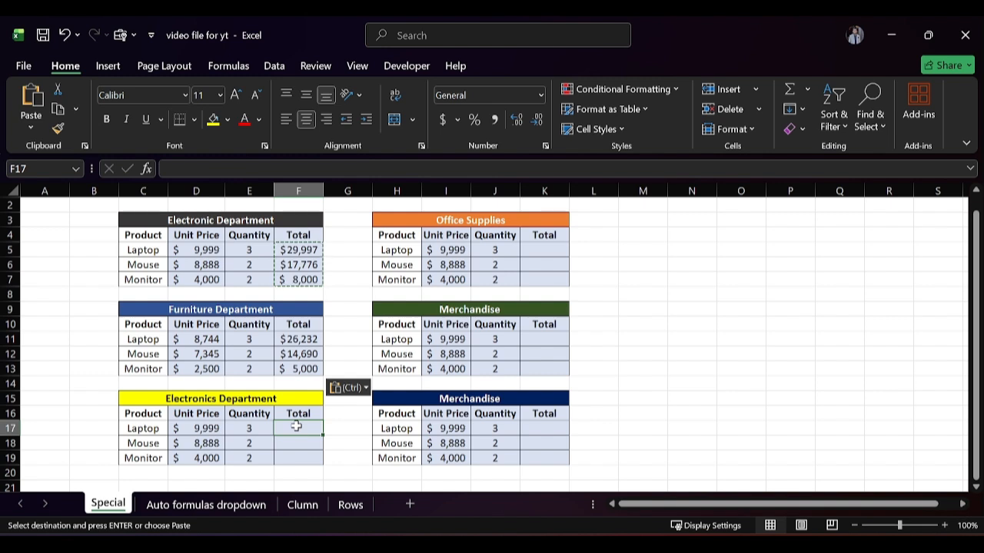
key(ctrl+v)
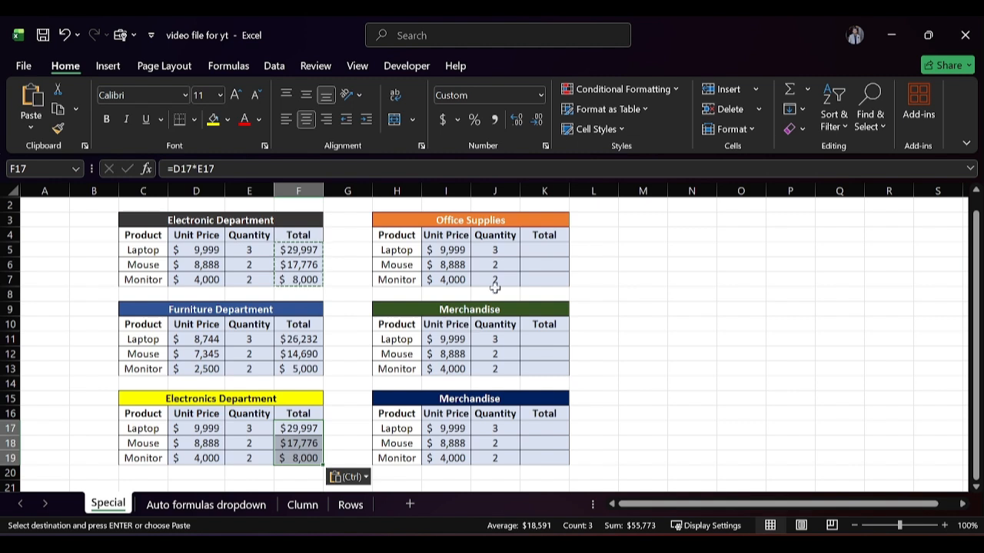
Paste the copied total formulas into the Total columns of the Office Supplies table and both Merchandise tables.
click(543, 248)
key(ctrl+v)
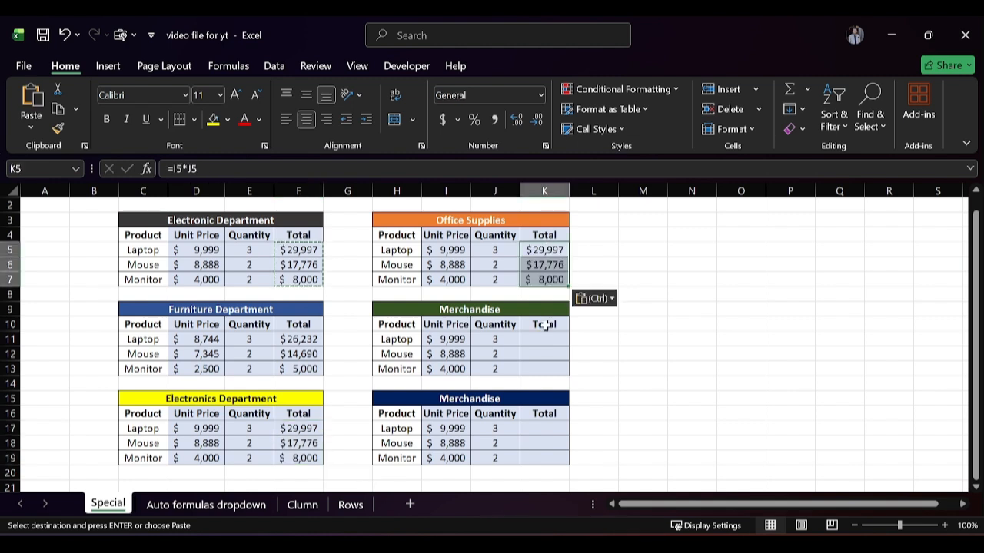
click(550, 337)
key(ctrl+v)
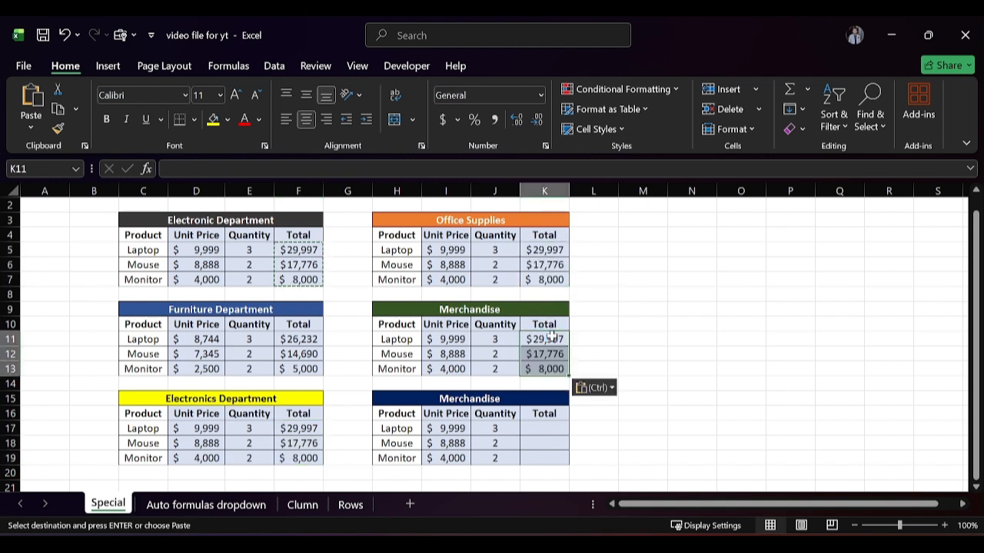
click(553, 428)
key(ctrl+v)
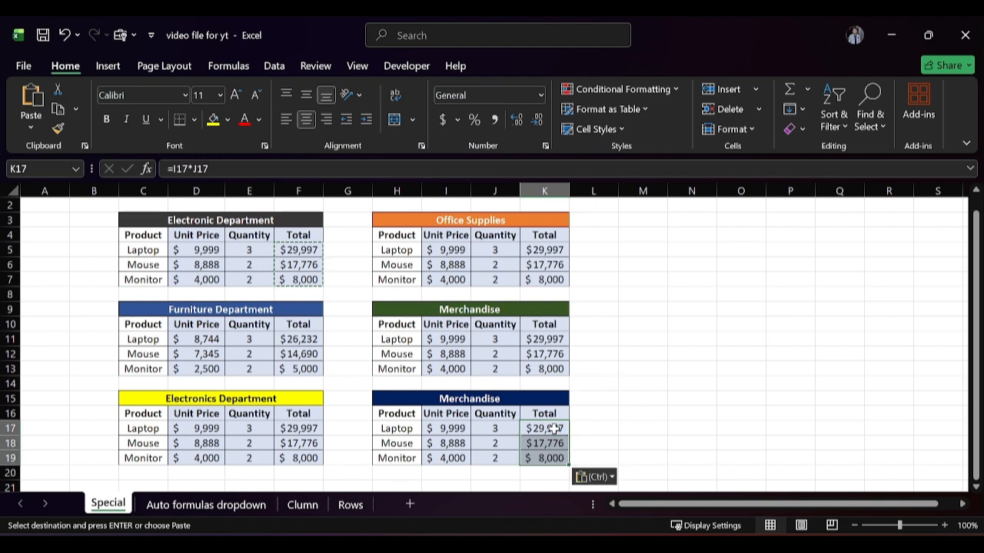
Clear the Mouse total in F12 and select the blank cells of the Furniture Department table with Go To Special.
click(293, 354)
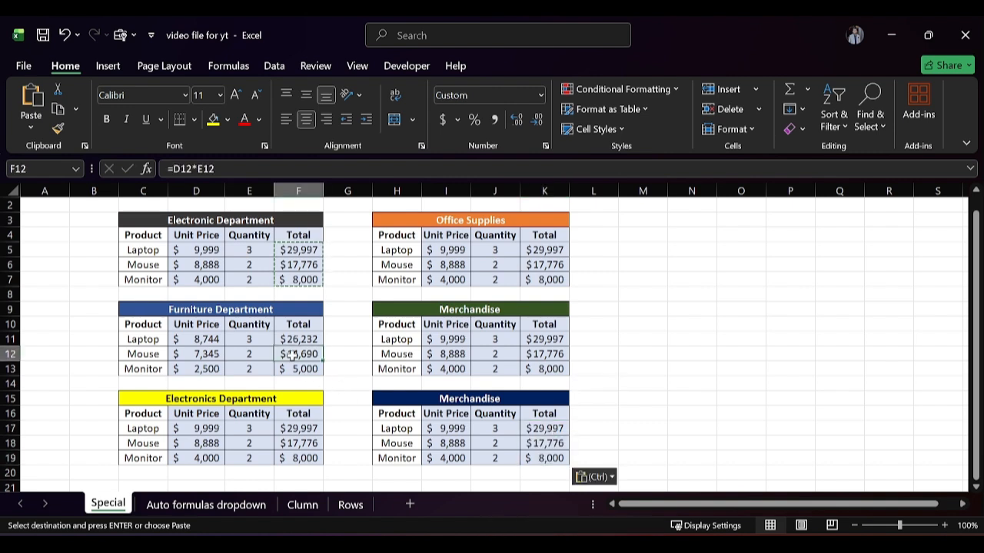
key(Delete)
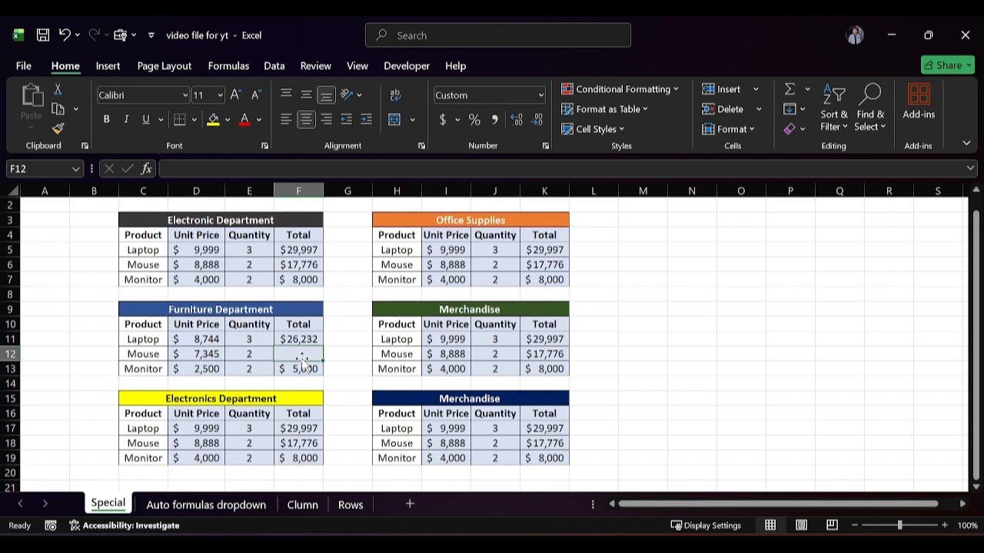
key(ctrl+a)
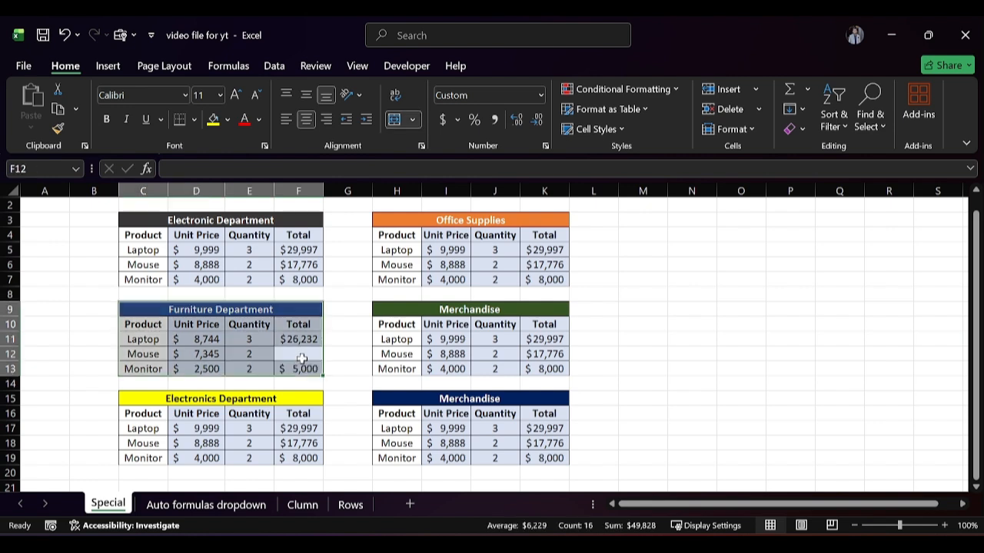
key(ctrl+g)
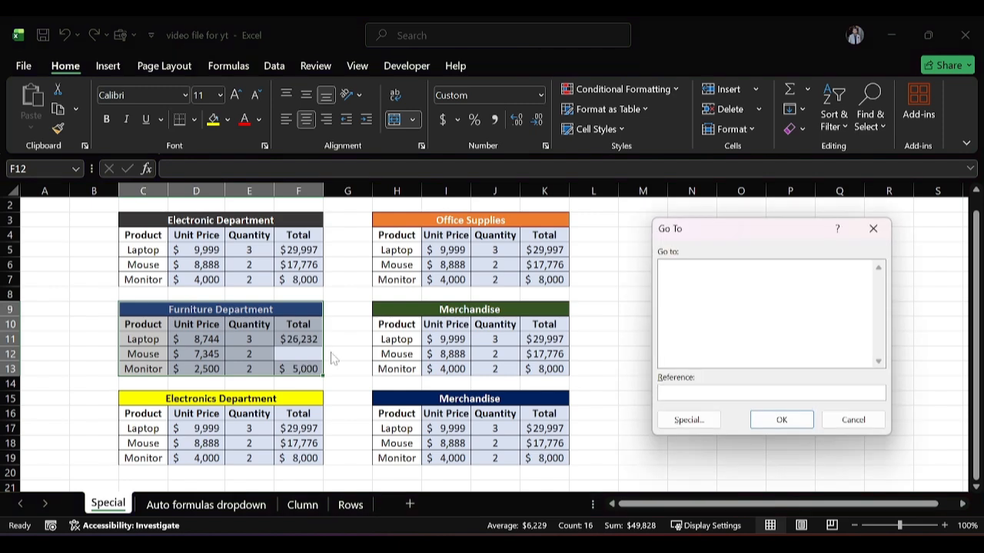
click(701, 421)
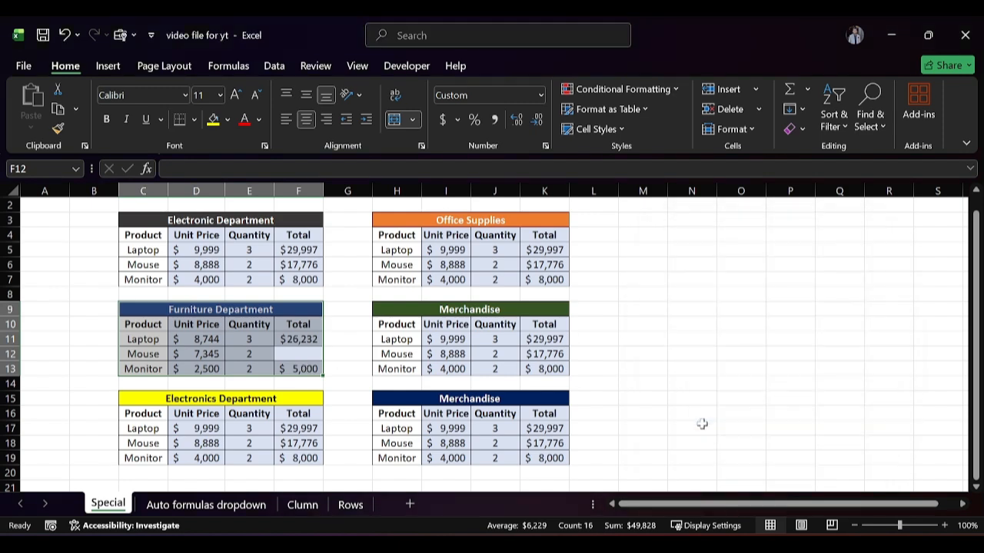
click(679, 355)
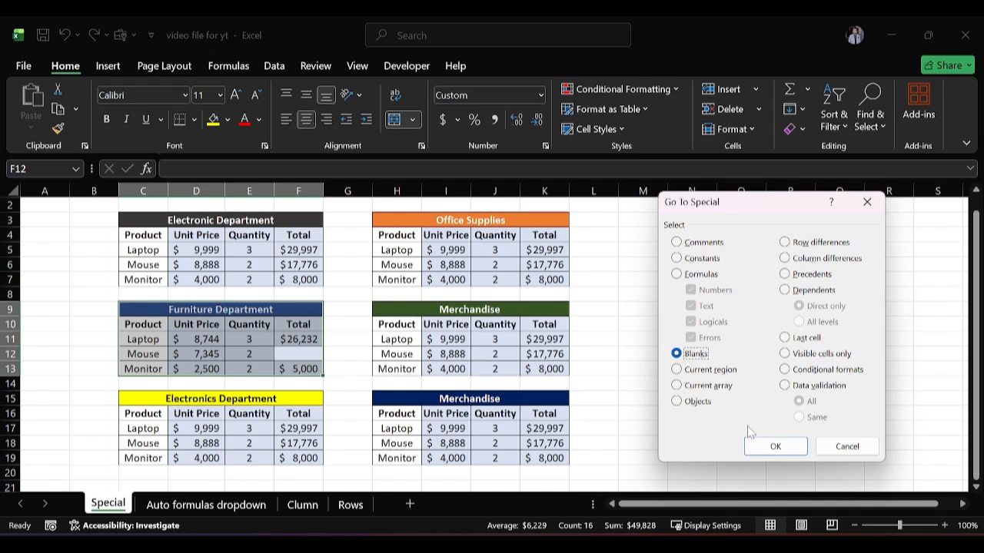
click(776, 447)
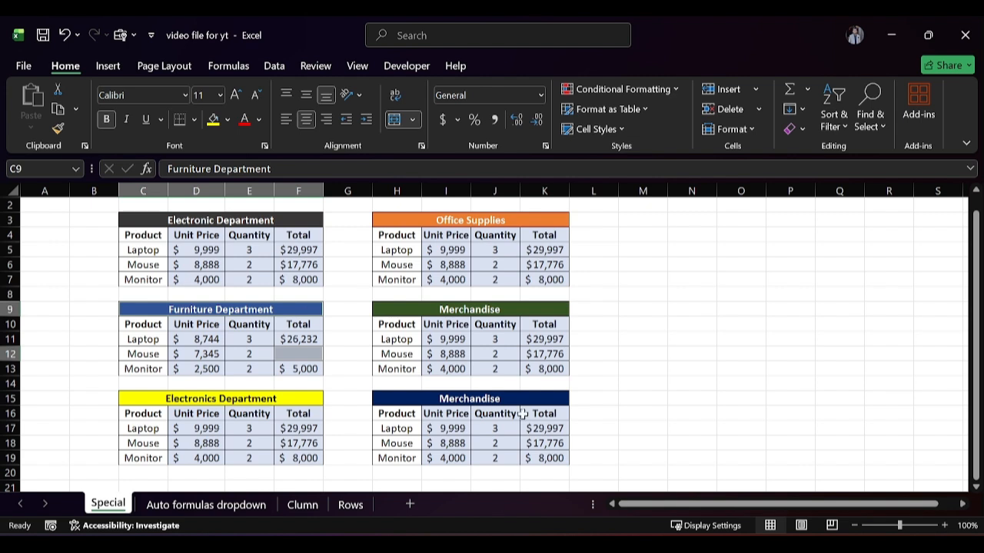
Delete the entire rows containing the selected blank cells of the Furniture Department table.
right_click(309, 354)
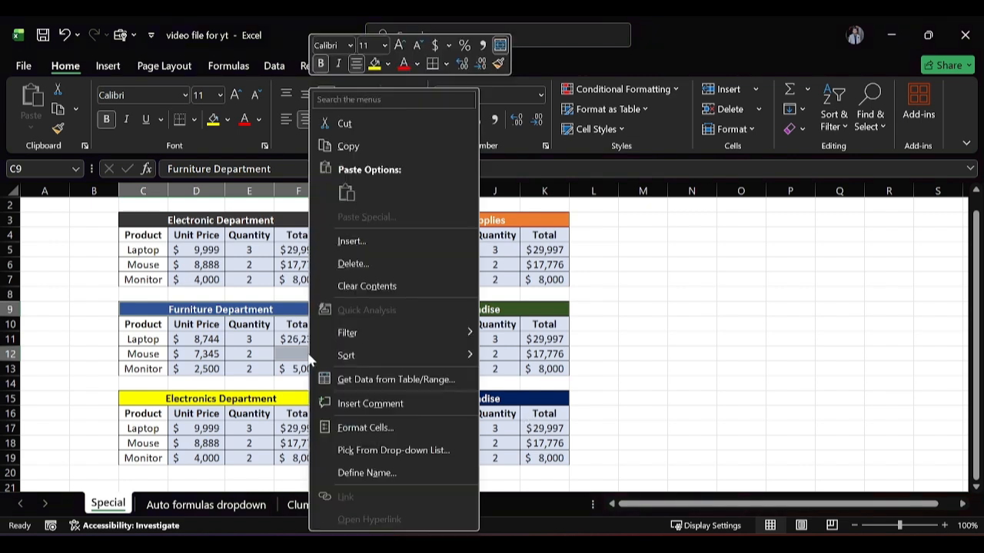
click(387, 265)
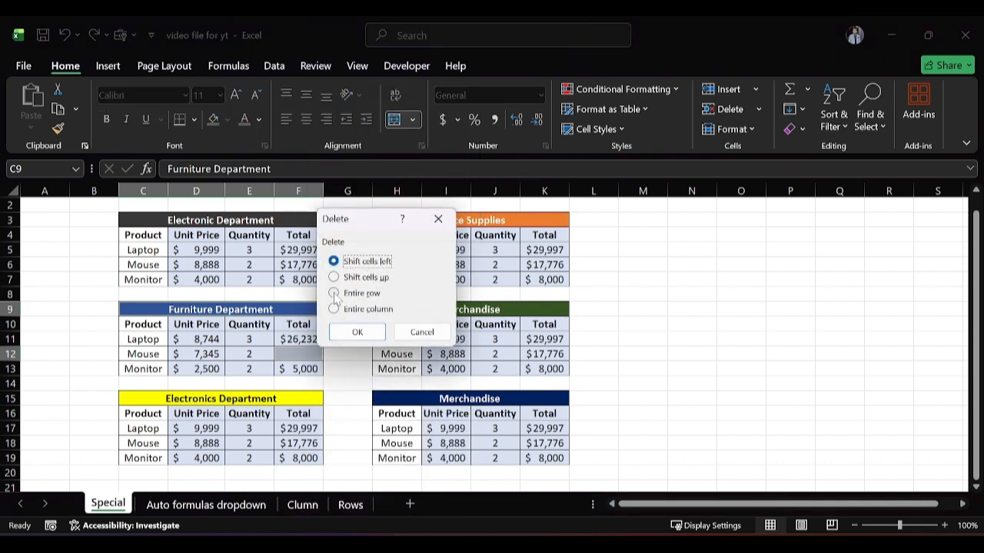
click(334, 295)
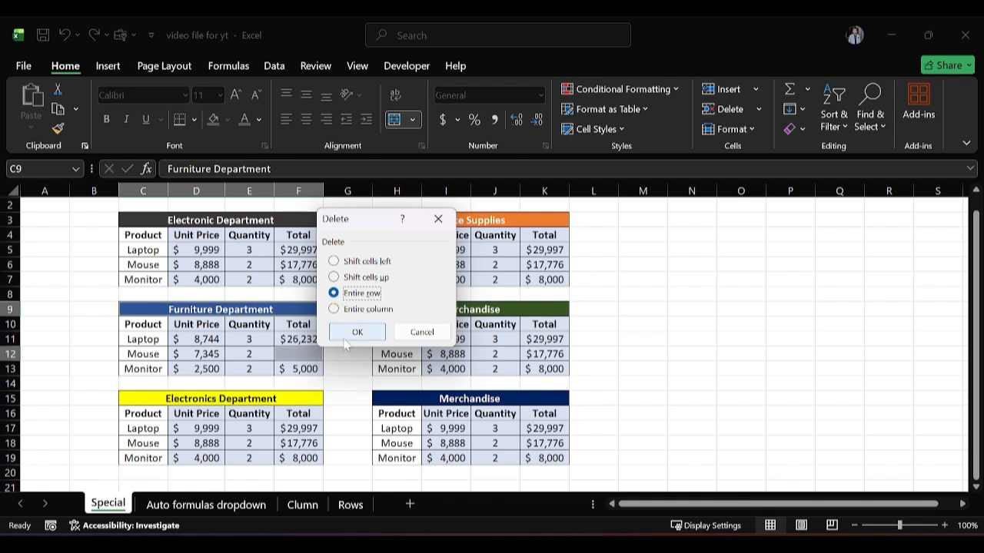
click(370, 338)
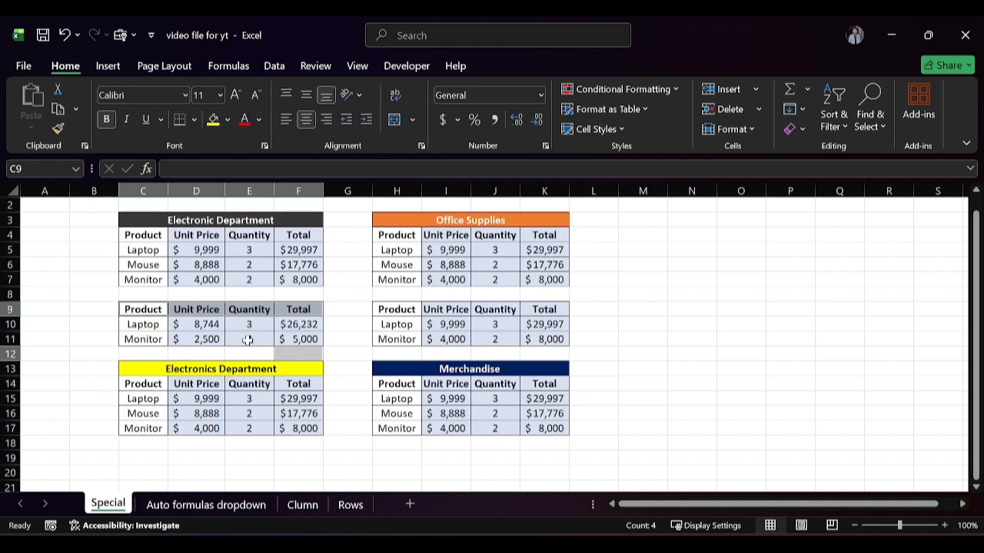
On the Auto formulas dropdown sheet, convert the Merchandise range C3:E15 into a table with headers and add a total row.
click(206, 505)
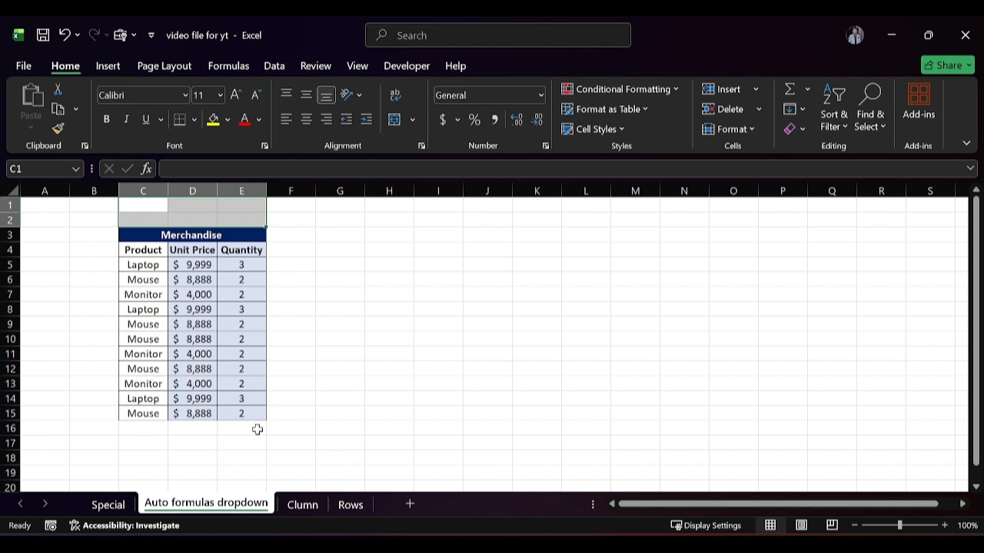
click(189, 306)
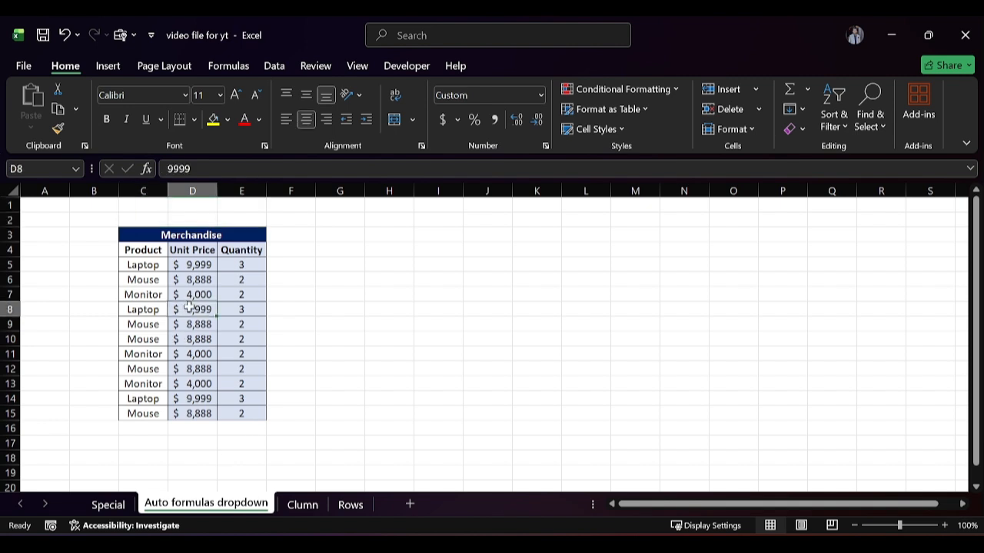
key(ctrl+a)
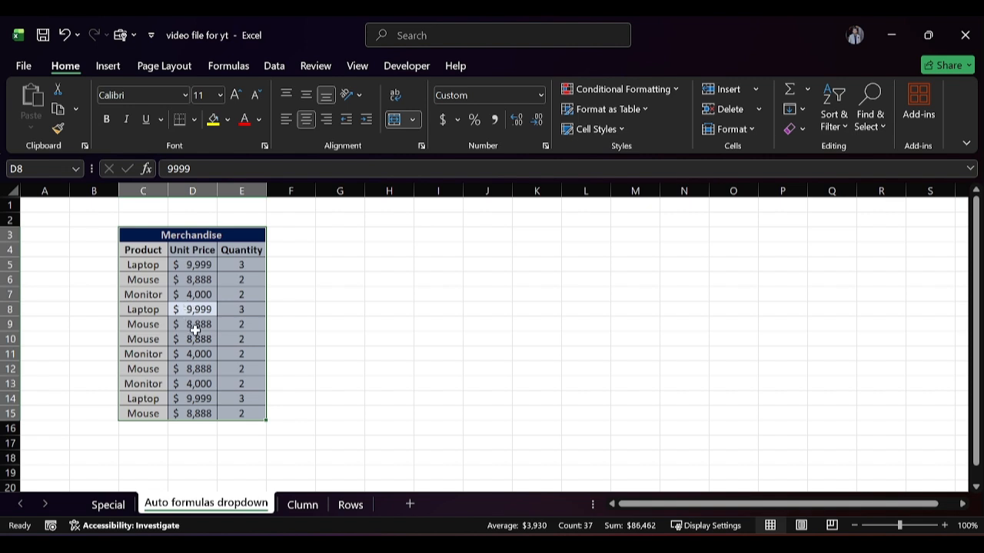
click(196, 311)
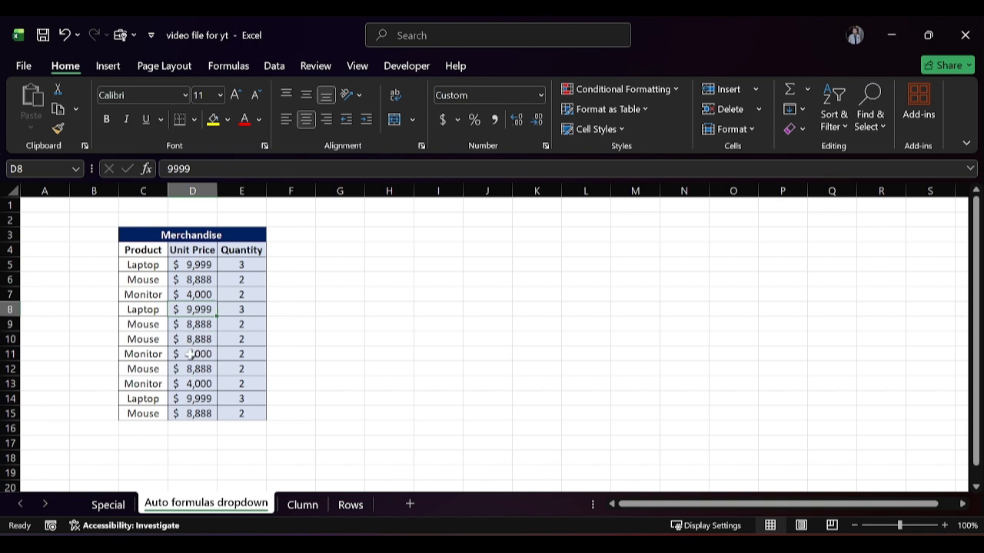
key(ctrl+a)
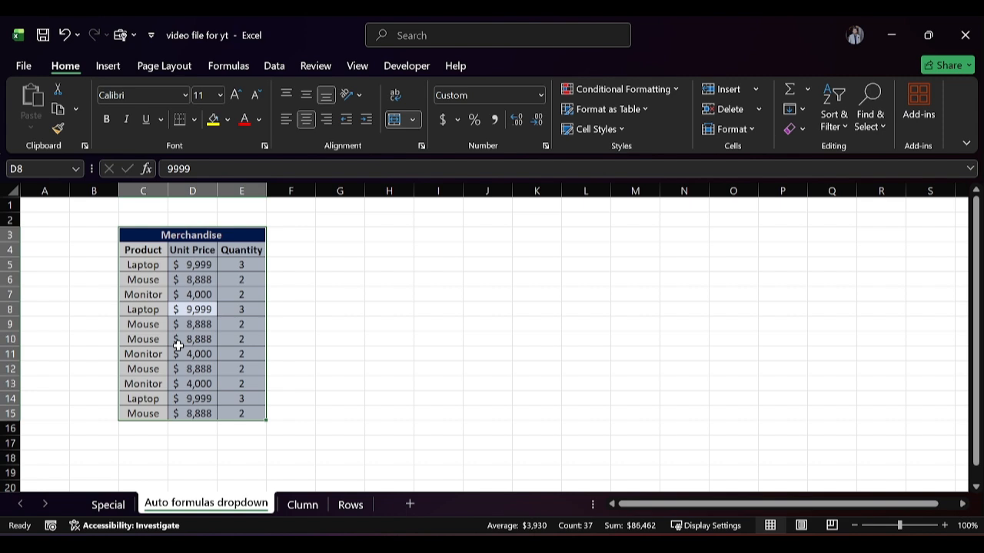
key(ctrl+t)
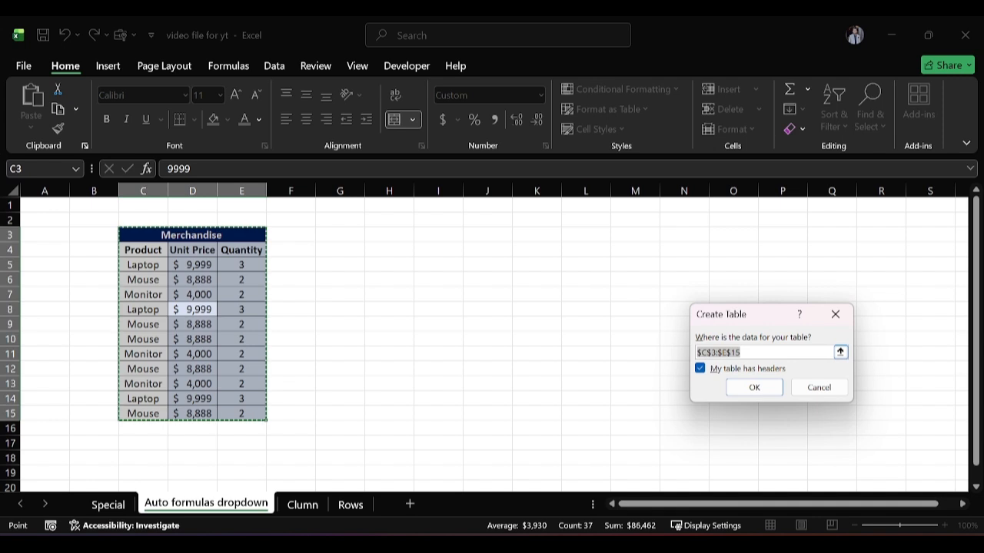
drag(764, 312, 524, 279)
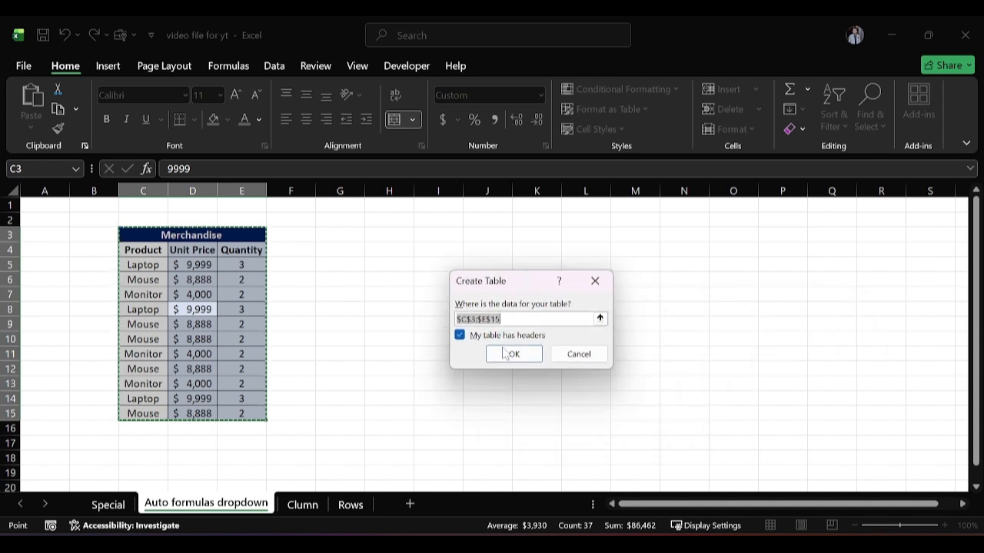
click(526, 361)
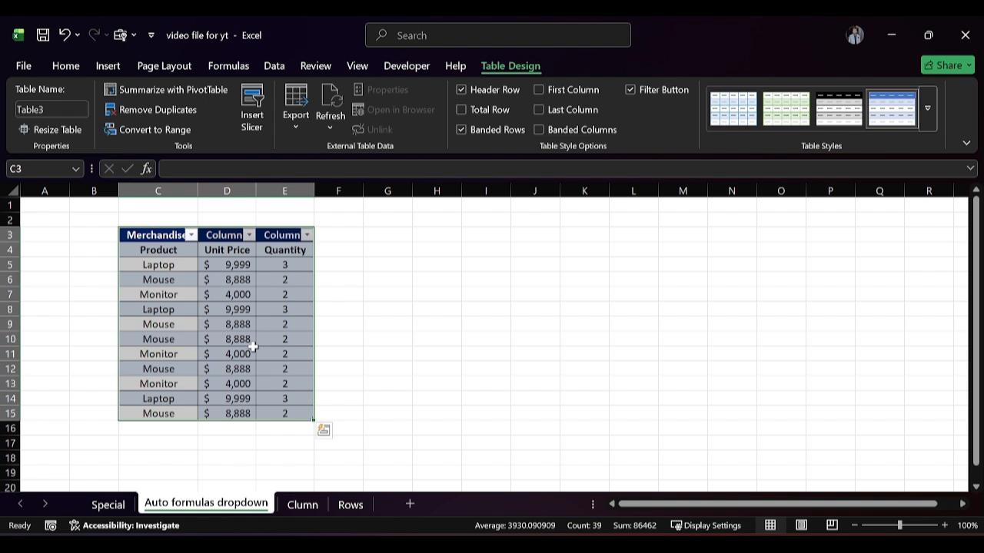
key(ctrl+shift+t)
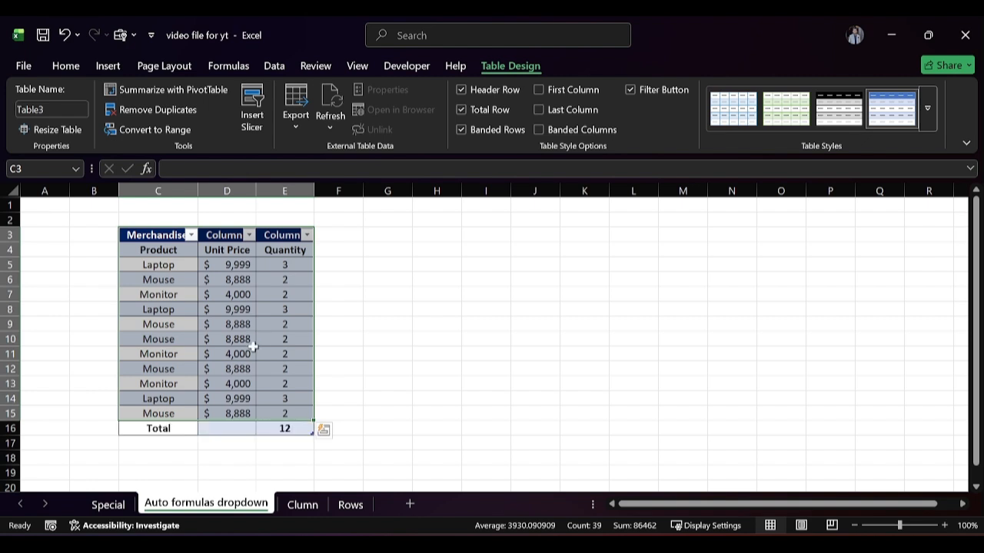
Try the Min, Count Numbers, Max, Average and StdDev functions in turn for the Quantity total in E16.
click(295, 428)
click(319, 431)
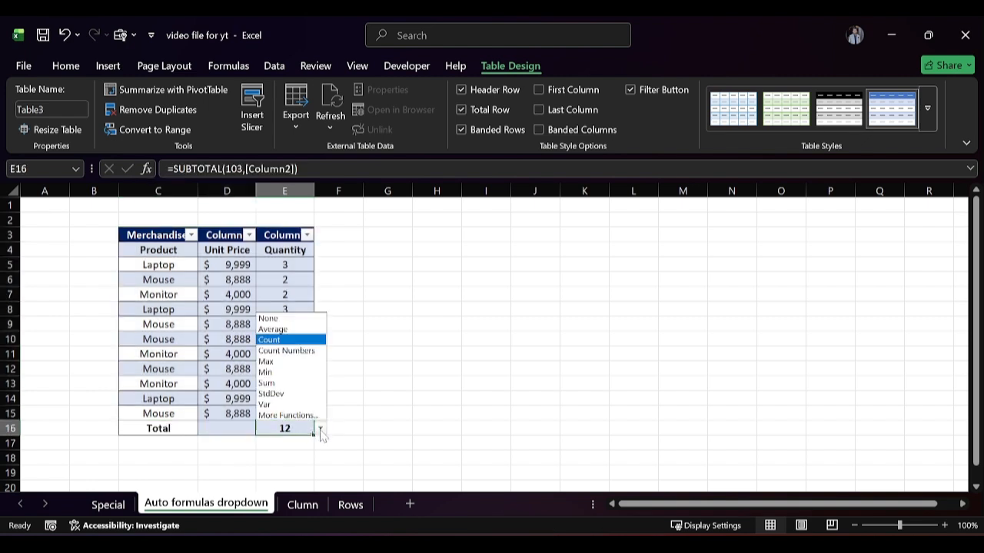
click(279, 372)
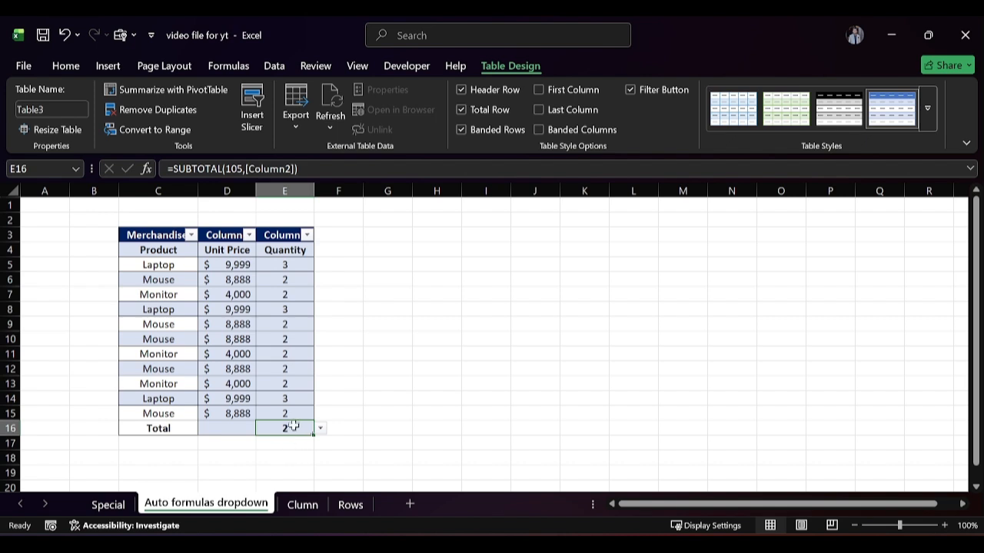
click(320, 429)
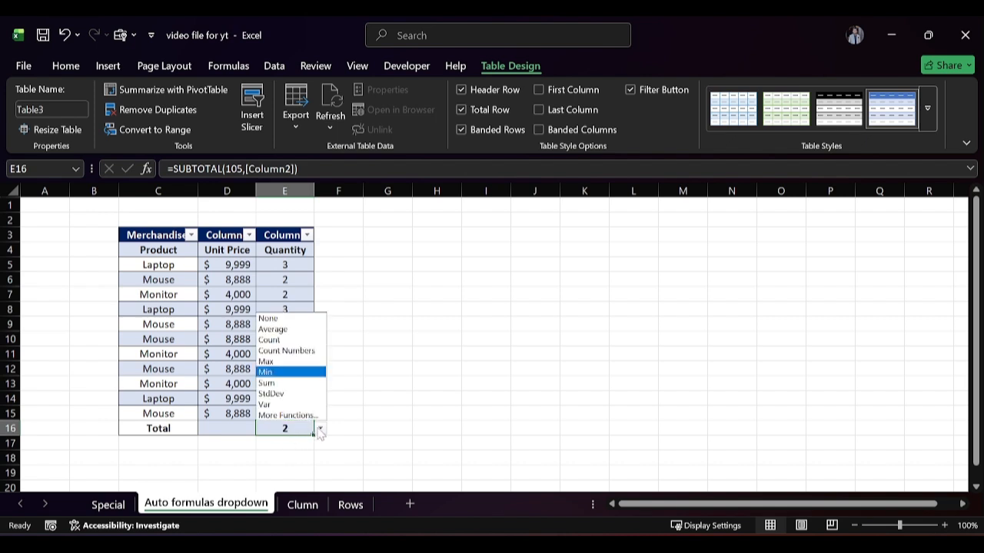
click(292, 352)
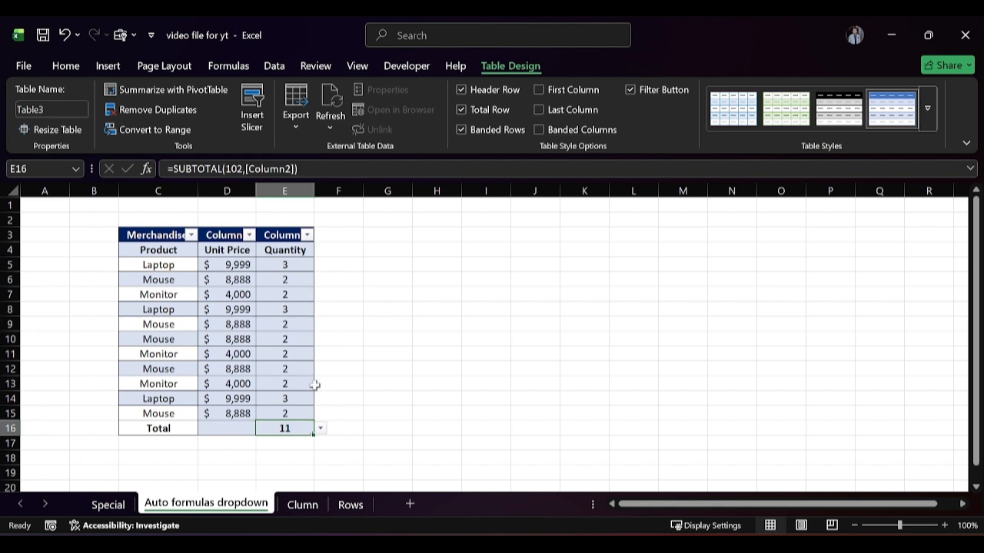
click(320, 431)
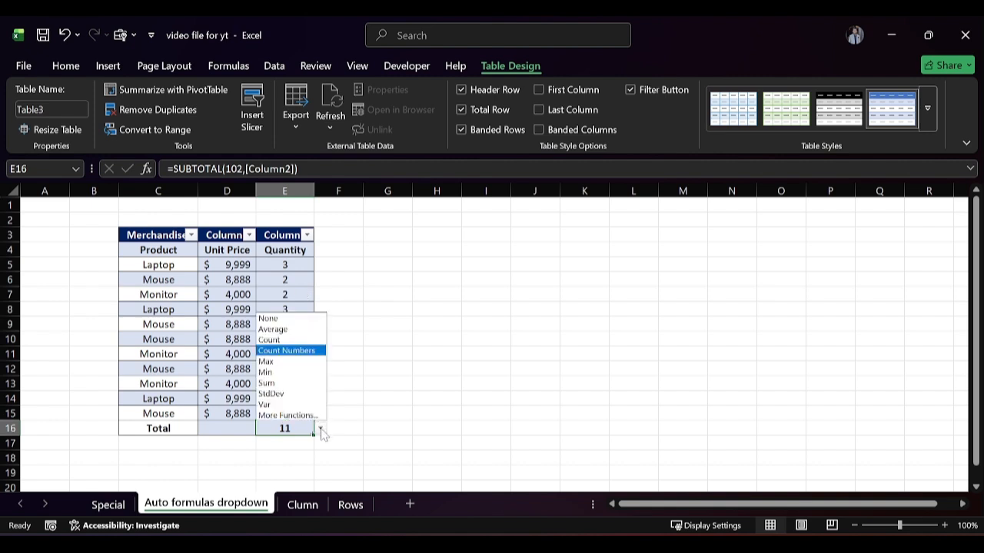
click(289, 368)
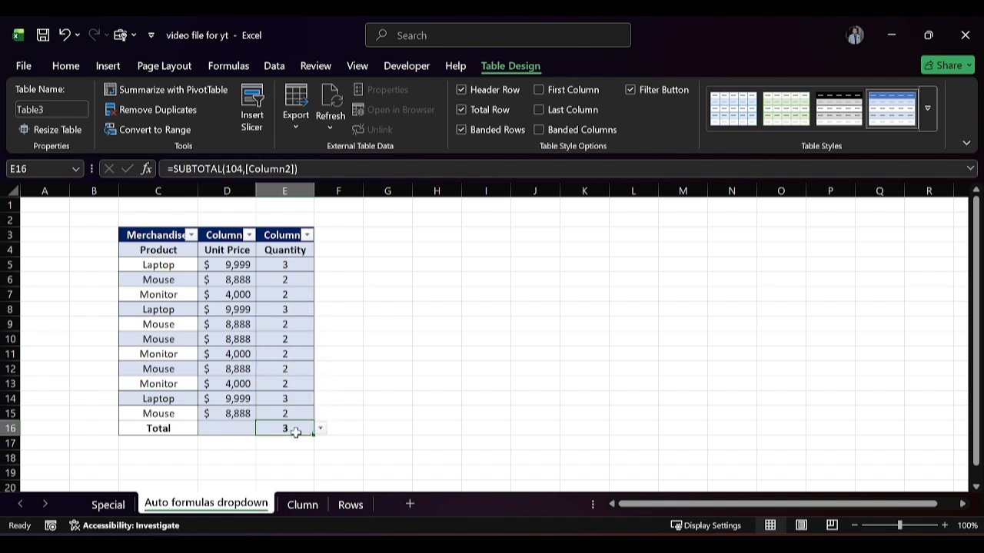
click(322, 431)
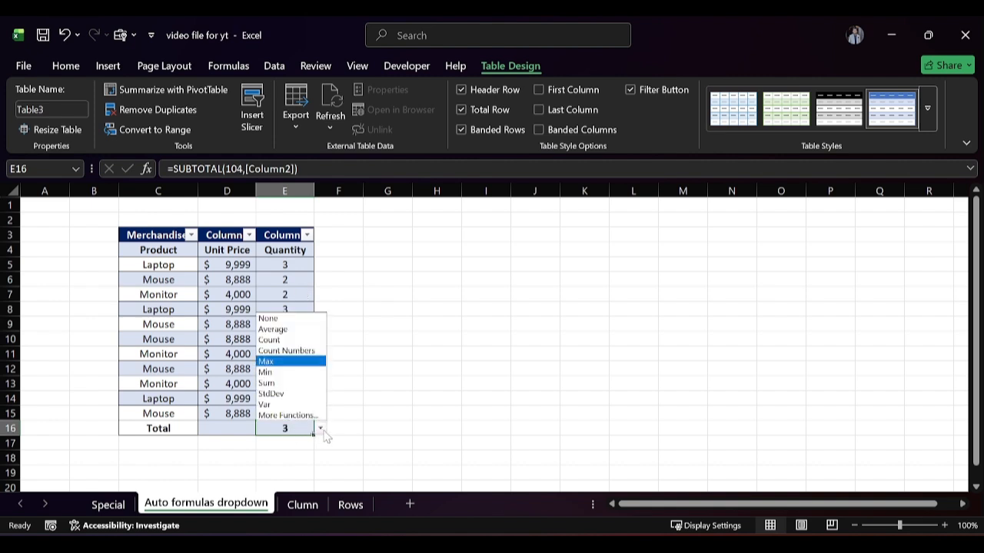
click(275, 328)
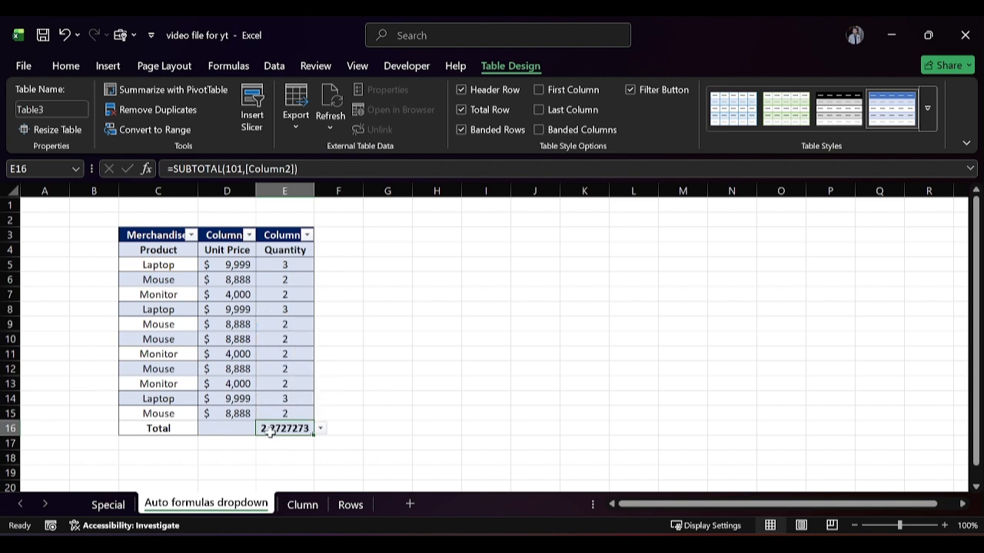
click(321, 429)
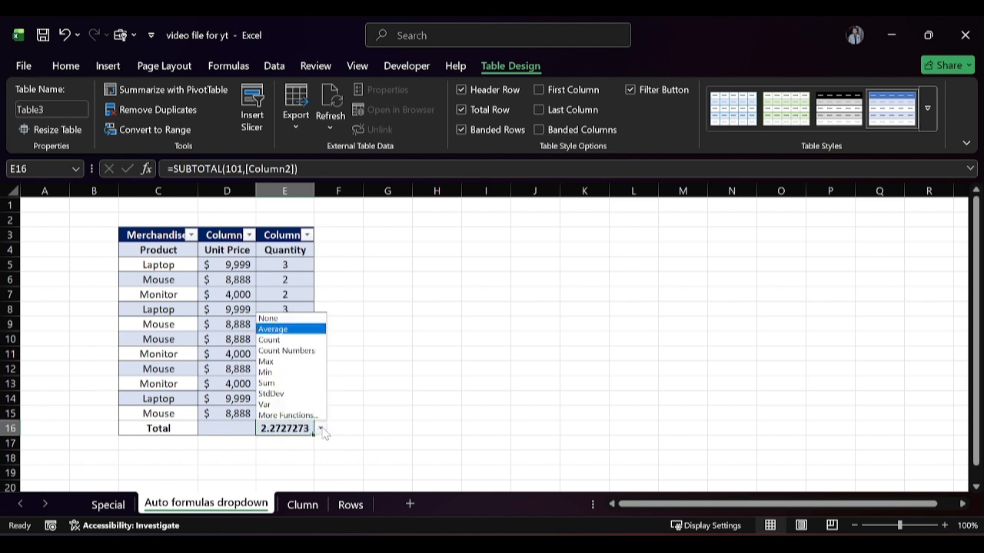
click(292, 395)
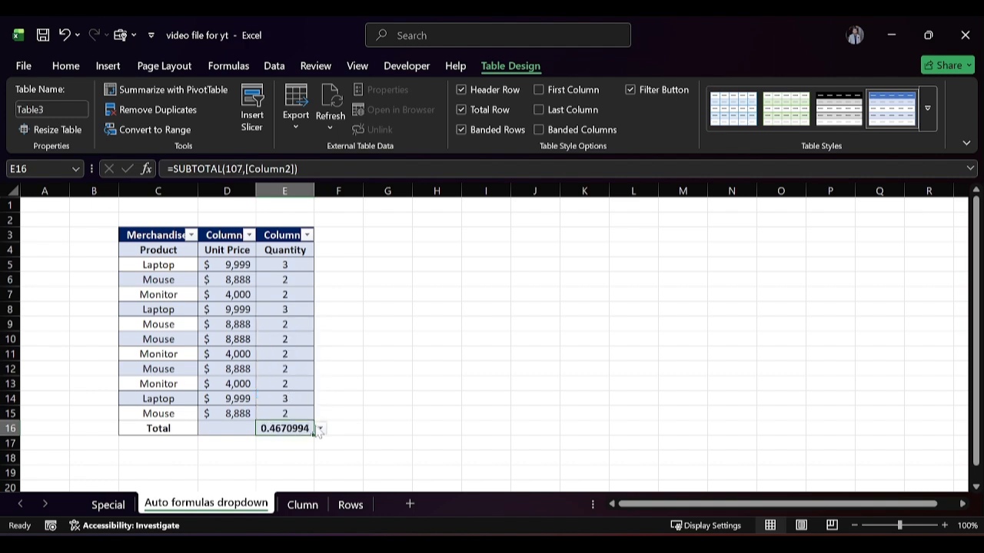
Set the total row function to Sum for both the Unit Price column in D16 and the Quantity column in E16.
click(228, 429)
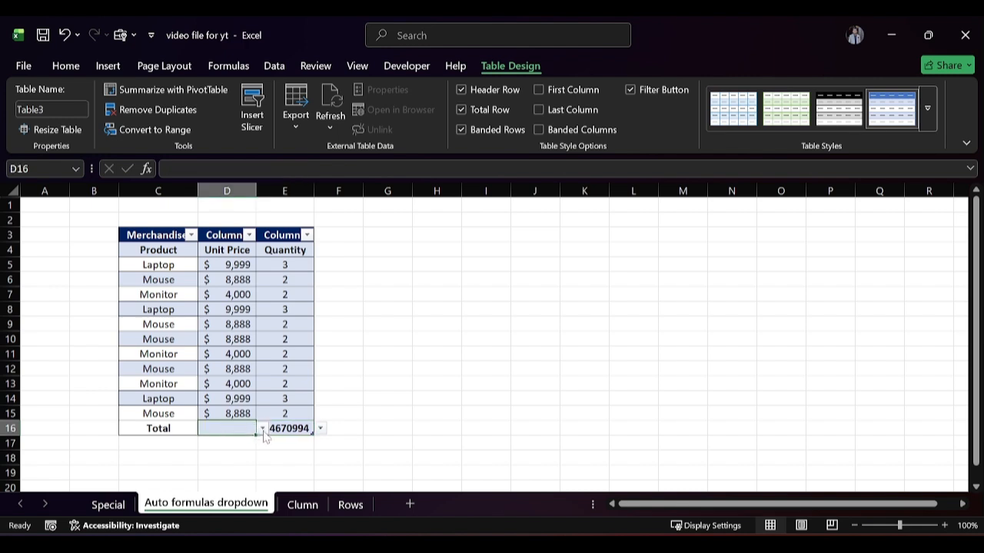
click(262, 430)
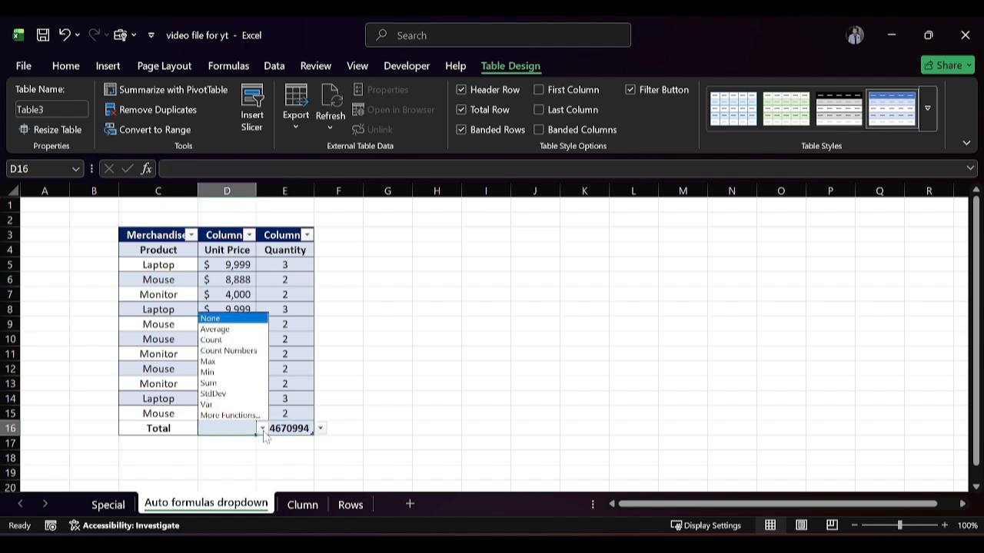
click(244, 382)
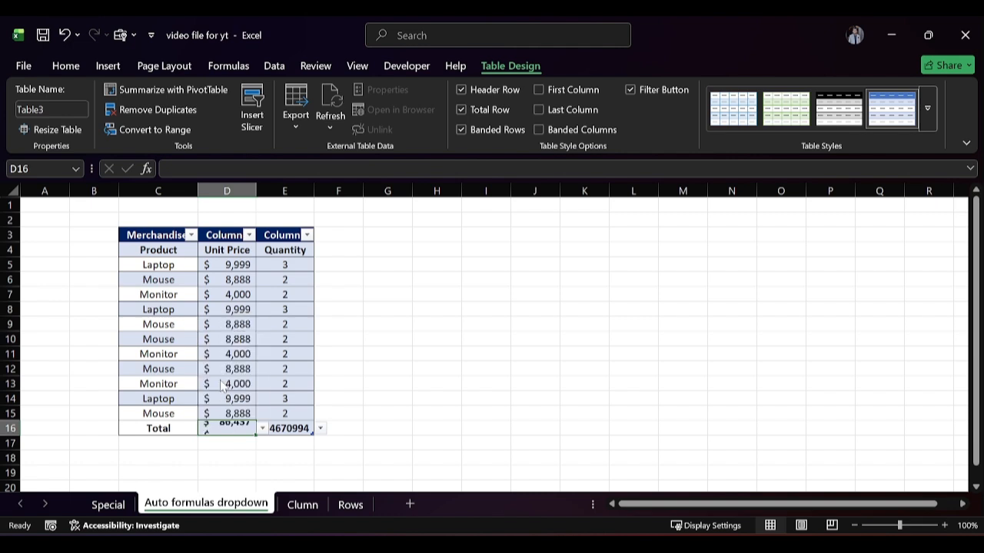
click(312, 428)
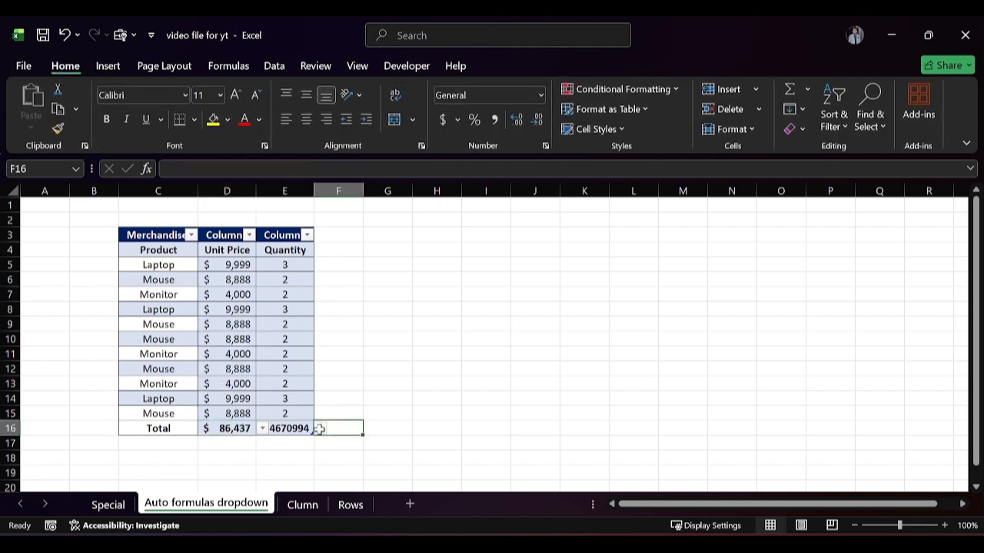
click(319, 429)
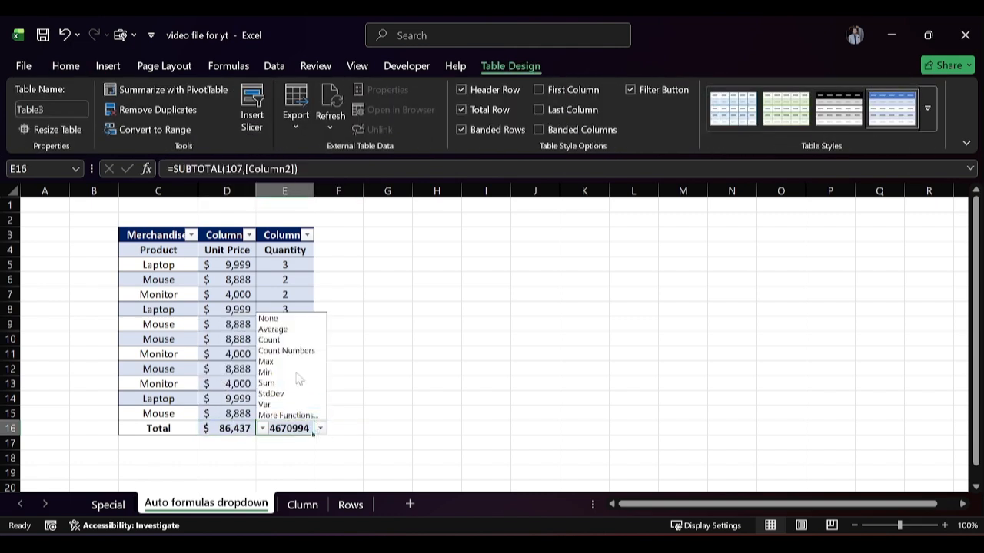
click(281, 382)
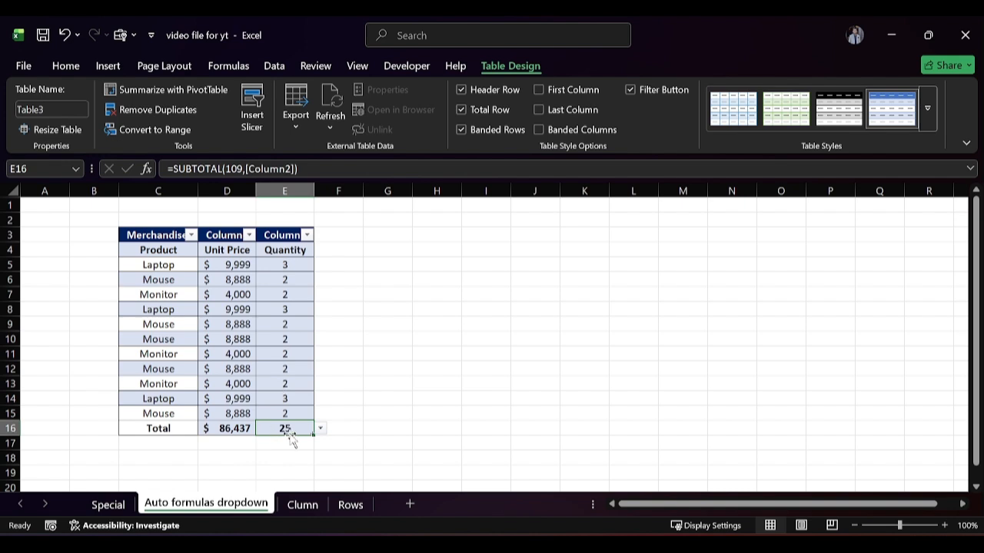